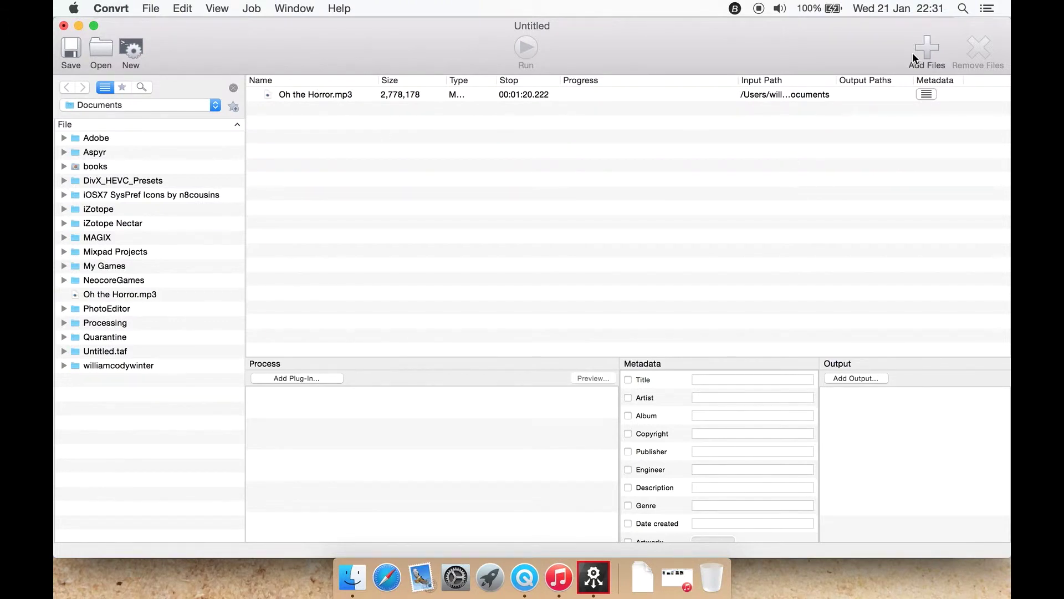
# - Add Pod3.aif from the Music folder below Oh the Horror.mp3, then select Oh the Horror.mp3
pyautogui.click(931, 54)
pyautogui.doubleClick(454, 139)
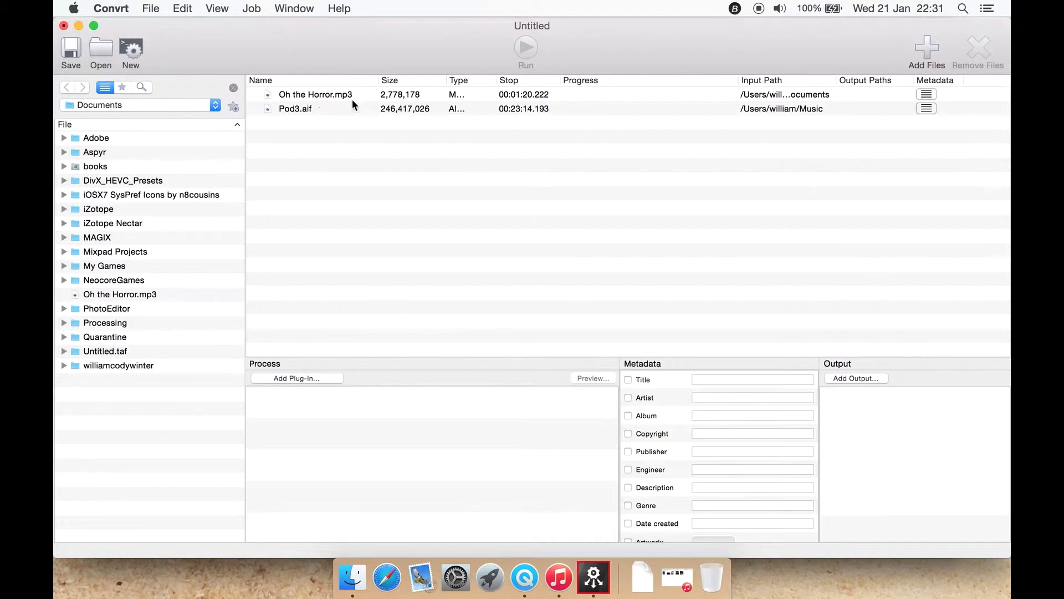
pyautogui.click(333, 94)
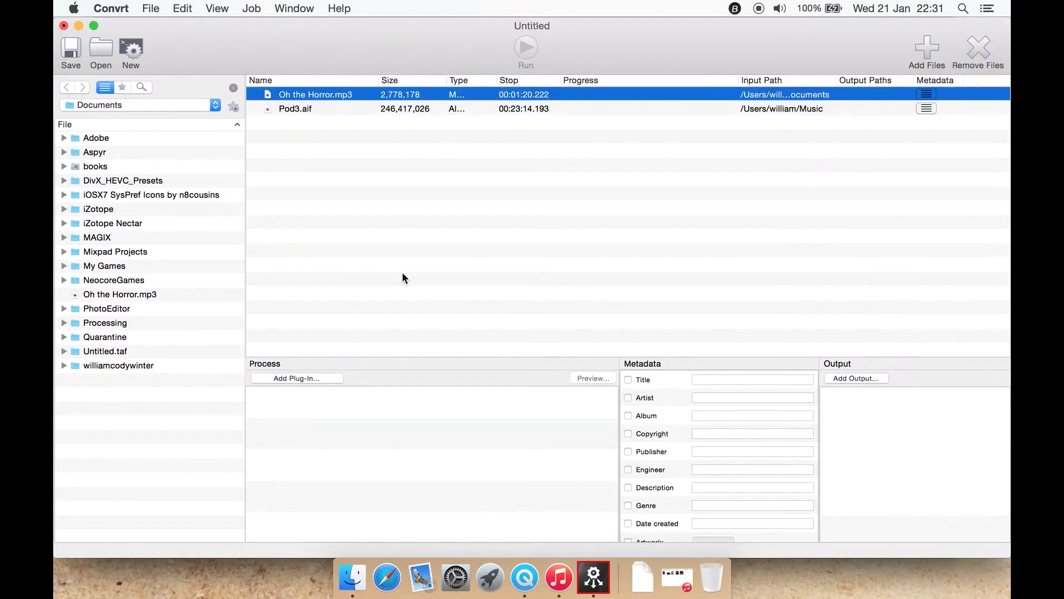
# - Add the MCompressor plug-in with its Default preset and look at its settings window
pyautogui.click(312, 377)
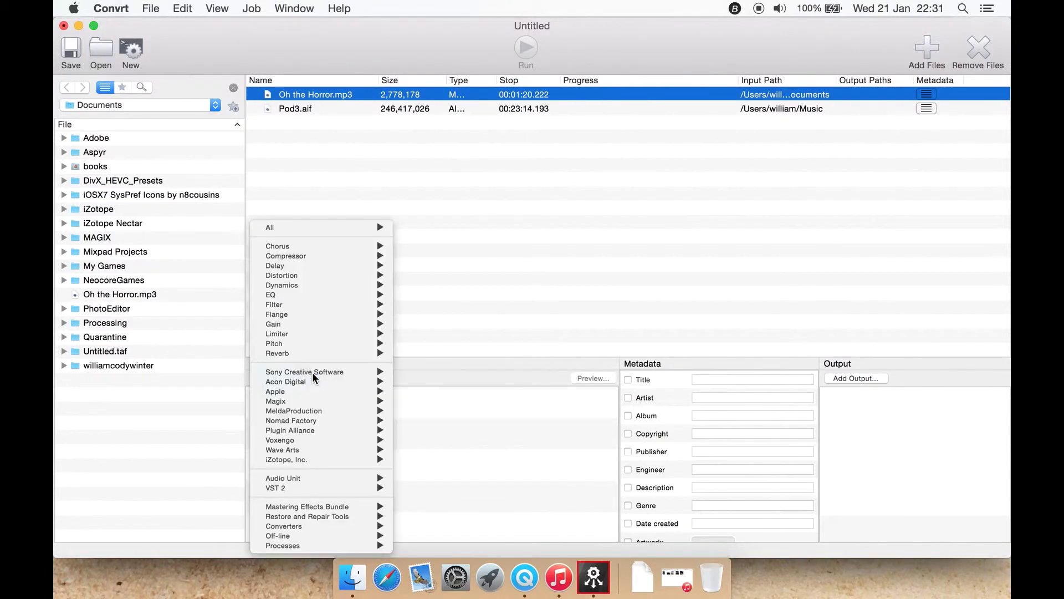
pyautogui.moveTo(343, 256)
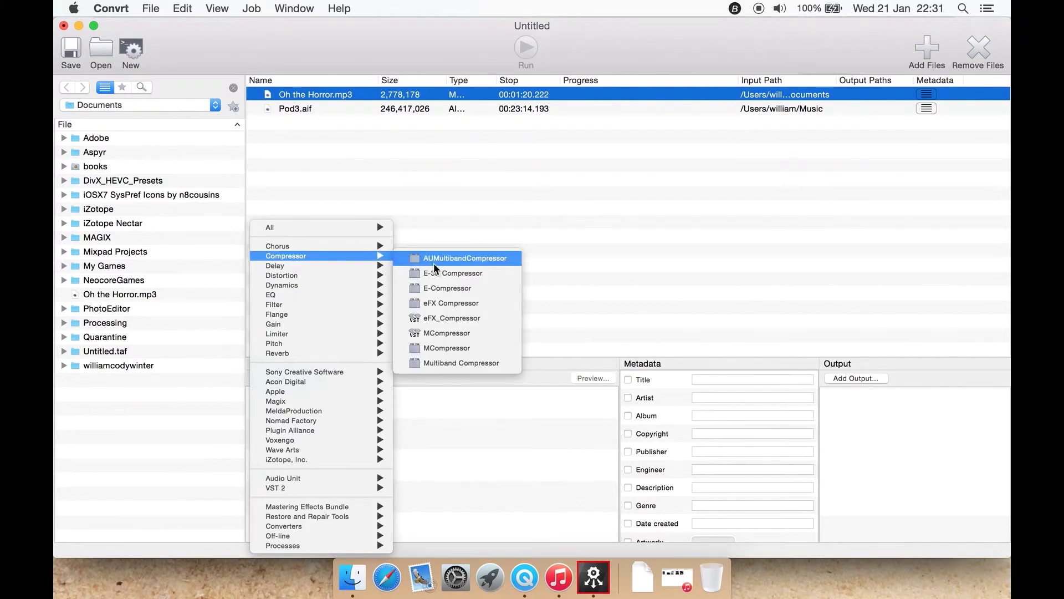
pyautogui.click(485, 353)
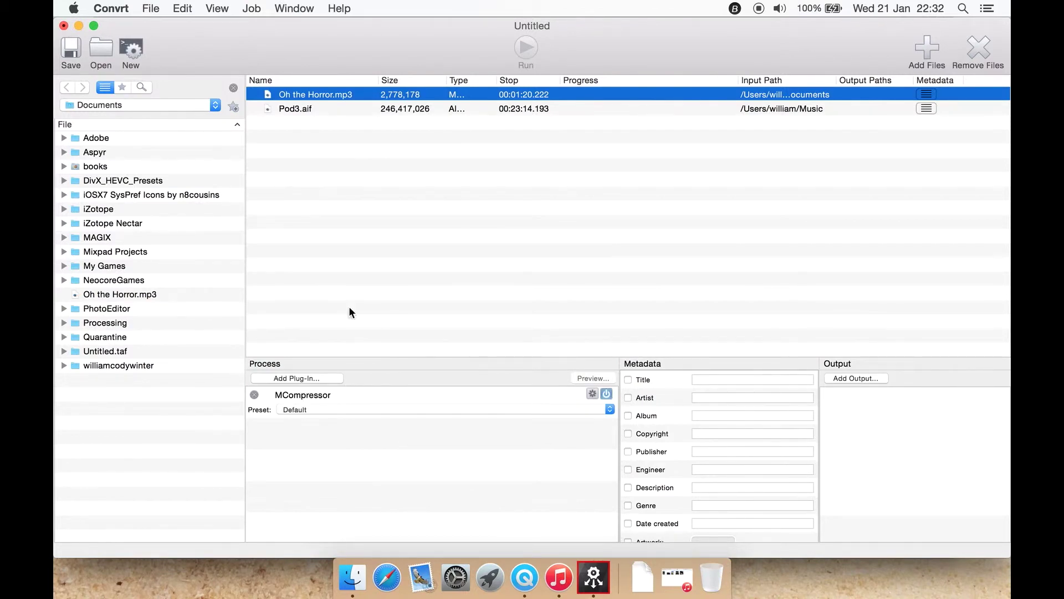
pyautogui.click(398, 411)
pyautogui.click(398, 410)
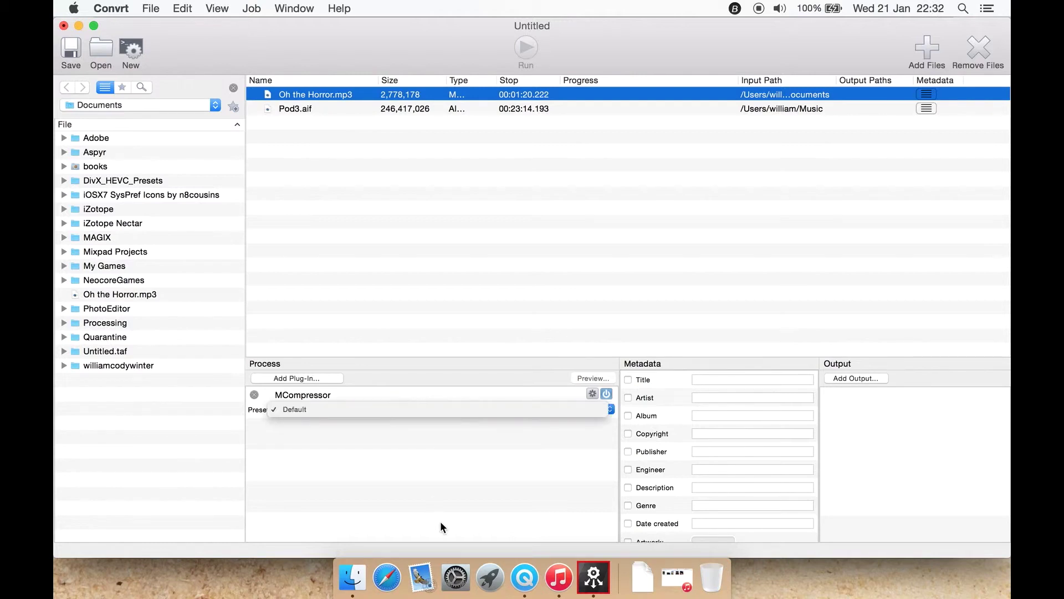
pyautogui.click(592, 392)
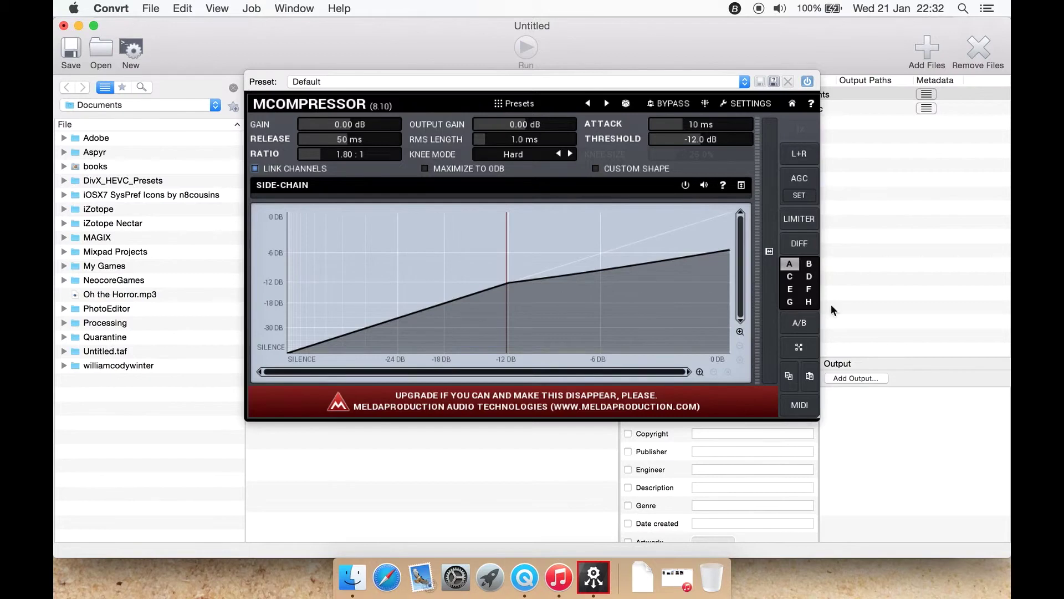
pyautogui.click(870, 294)
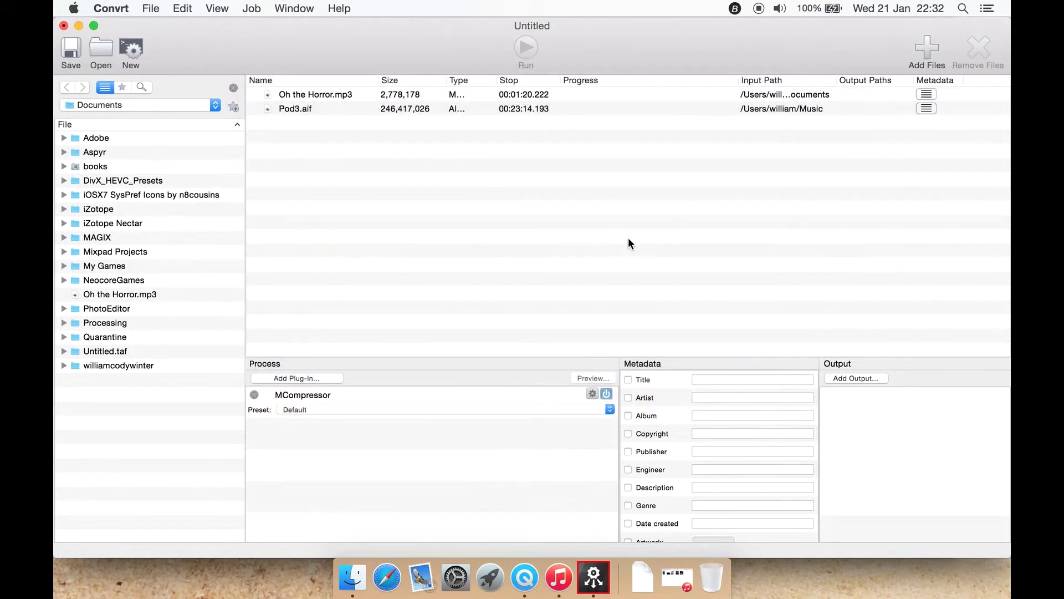
# - Keep MCompressor on the Default preset and sort the batch files by name
pyautogui.click(525, 408)
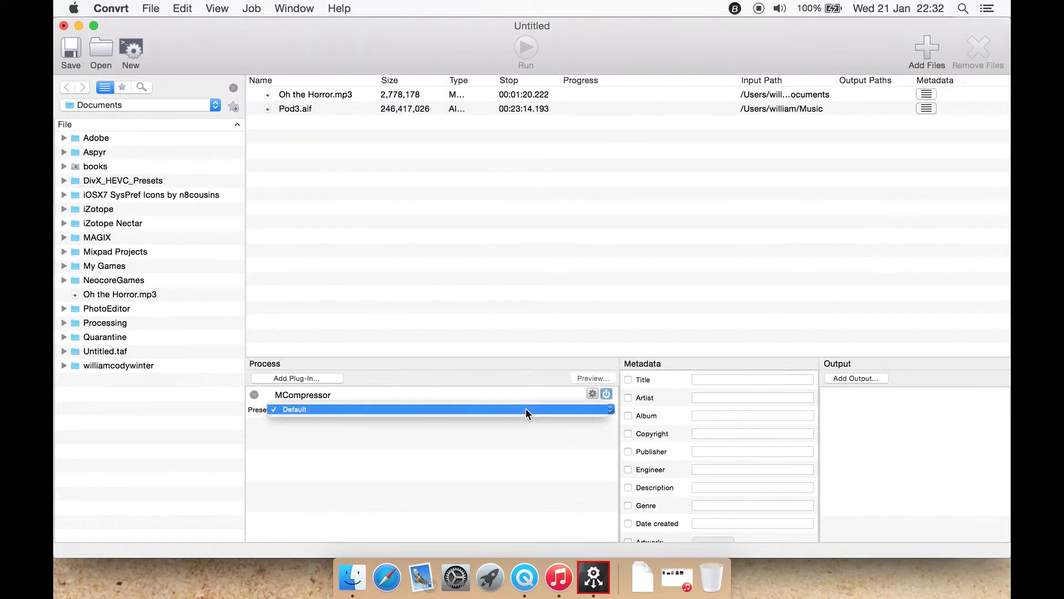
pyautogui.click(523, 471)
pyautogui.click(334, 109)
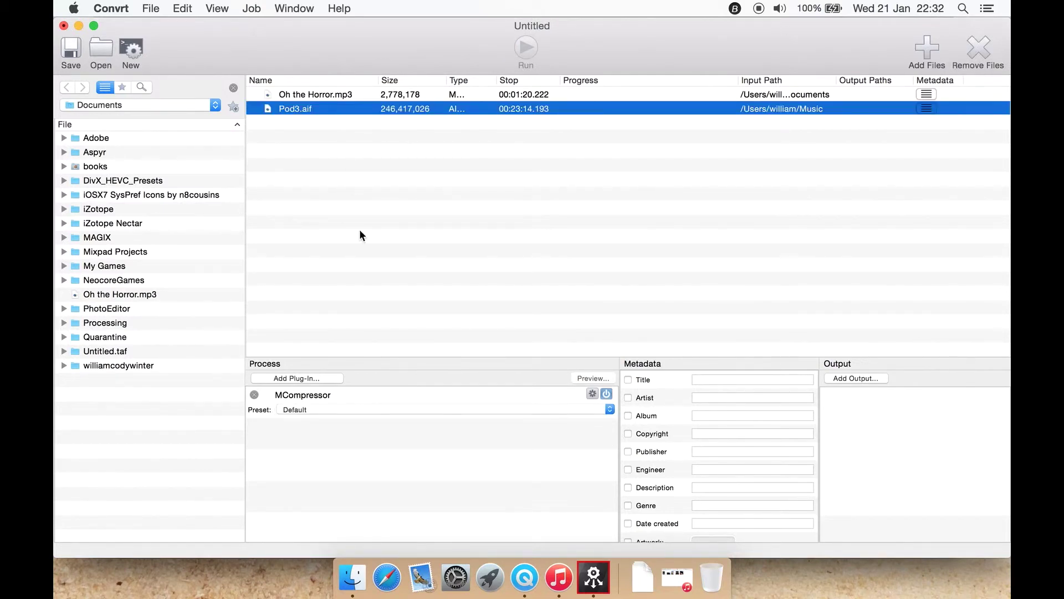
pyautogui.click(341, 84)
pyautogui.click(342, 94)
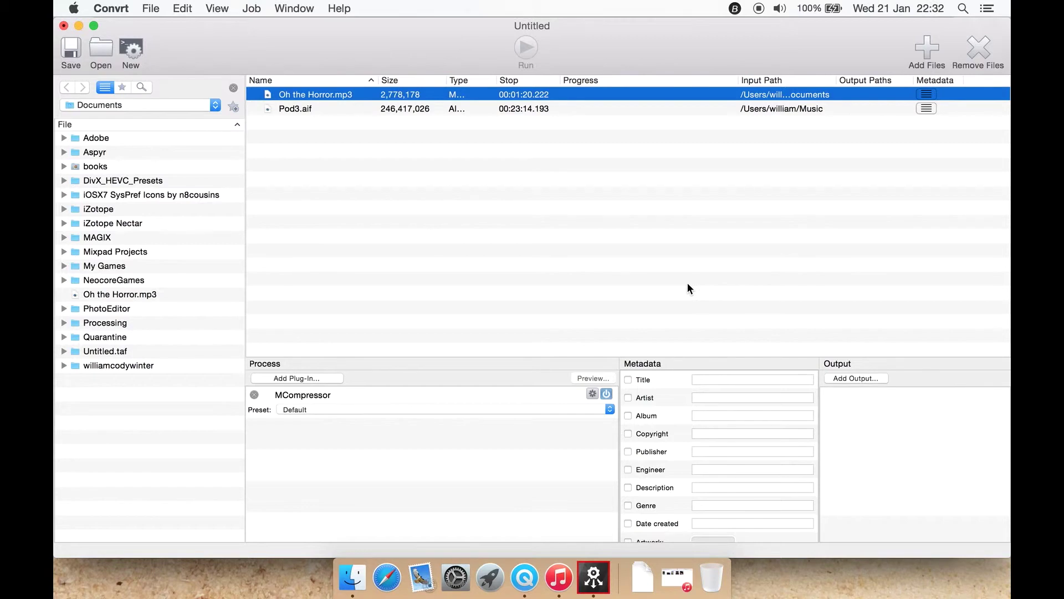
# - Include the Title field in the output metadata and show the output format choices
pyautogui.click(628, 398)
pyautogui.scroll(-3, 743, 469)
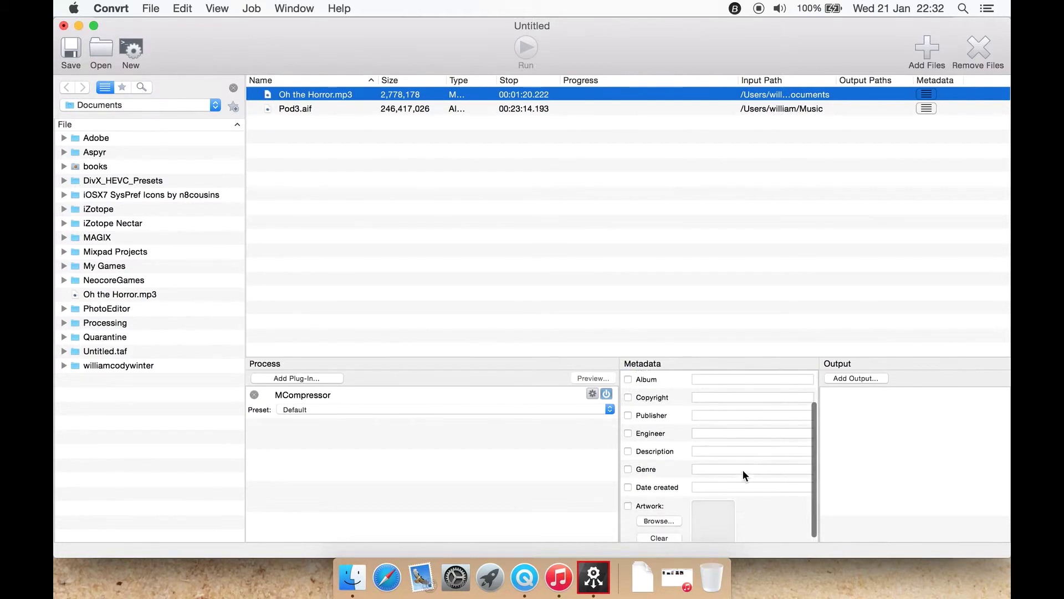
pyautogui.scroll(-1, 743, 469)
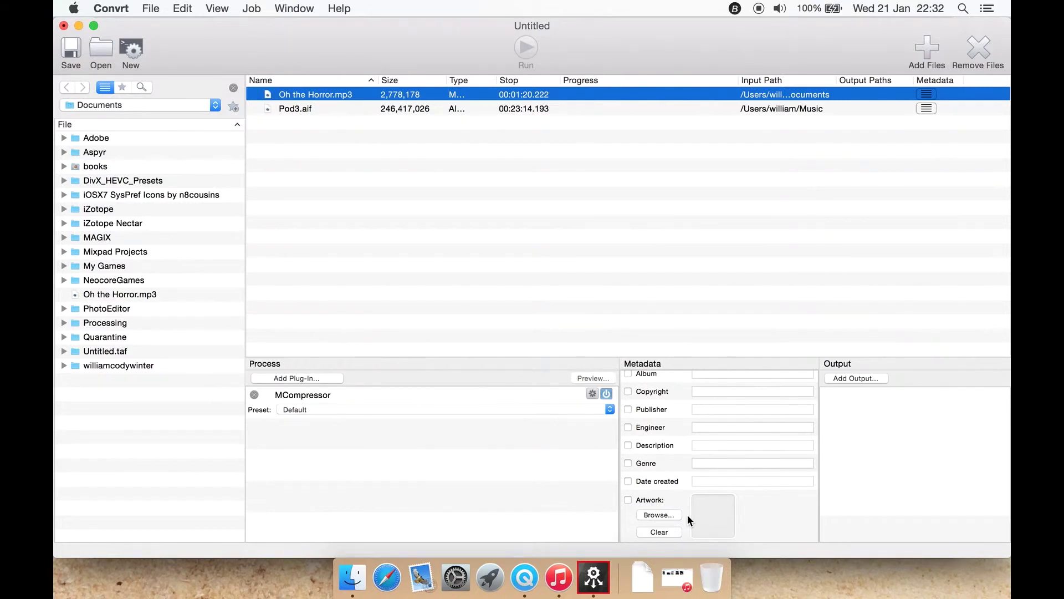
pyautogui.click(863, 378)
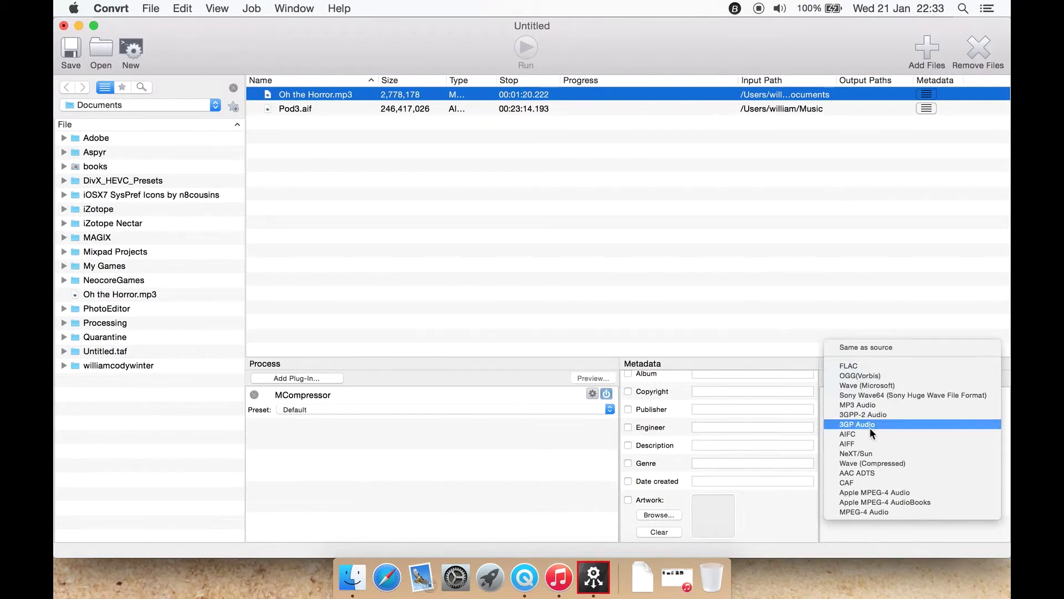
# - Add an MP3 Audio output at 44100 Hz, mono, 96000 bps, saved beside the source files
pyautogui.click(916, 405)
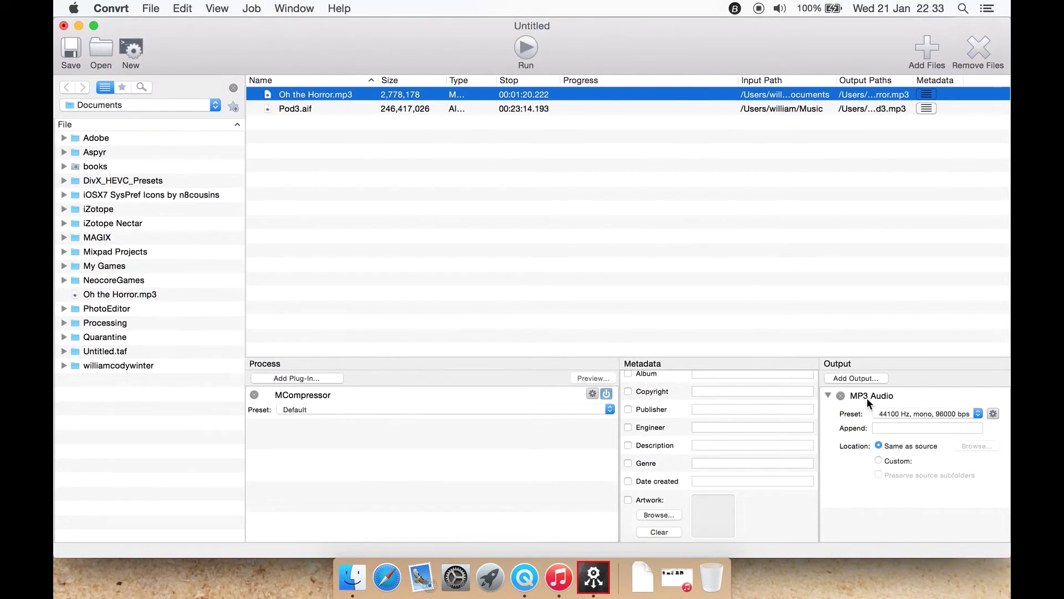
pyautogui.click(905, 416)
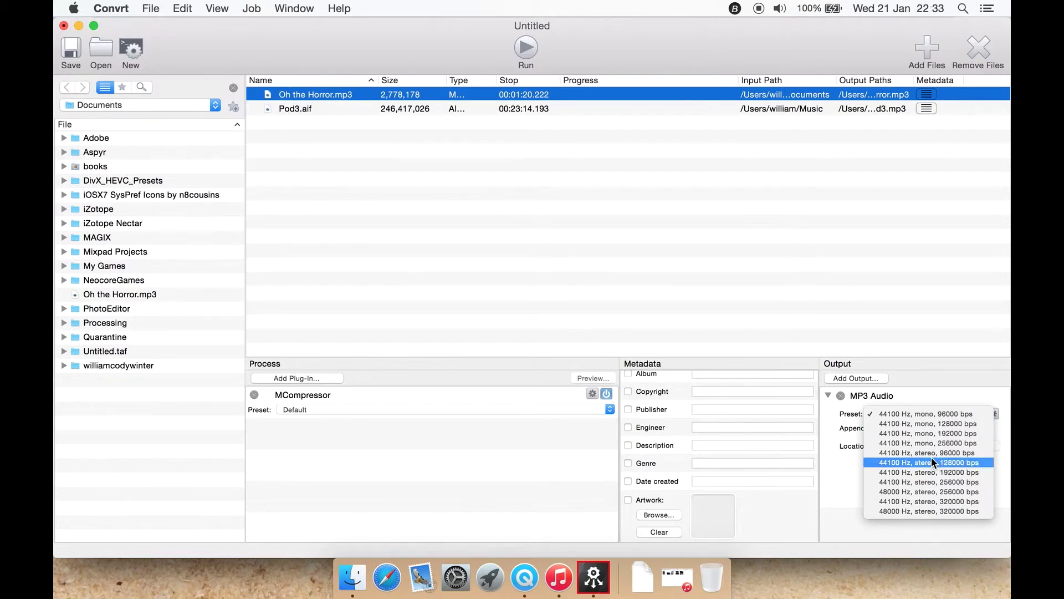
pyautogui.click(908, 428)
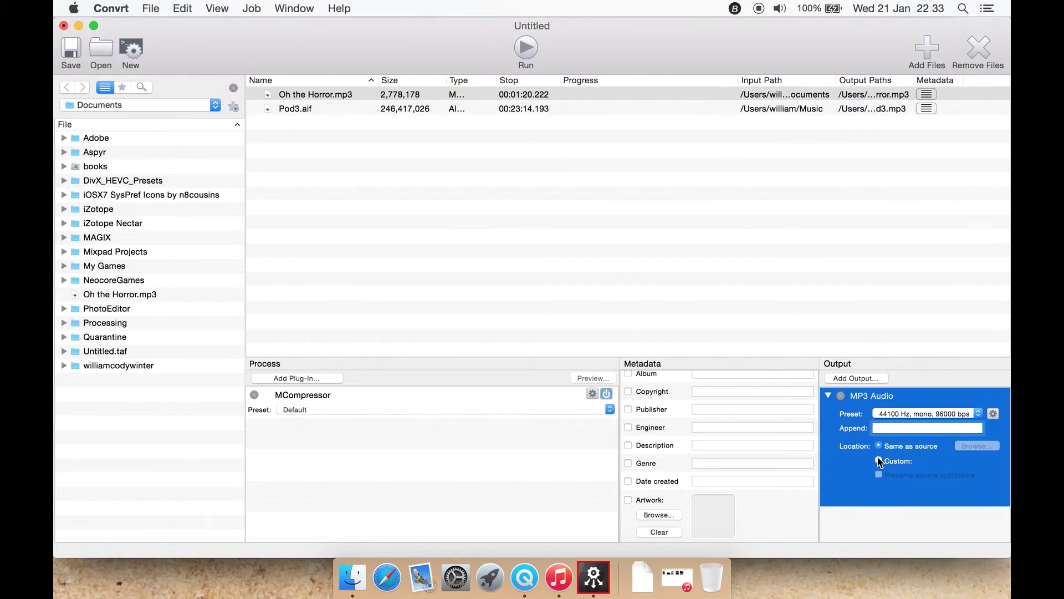
pyautogui.click(870, 530)
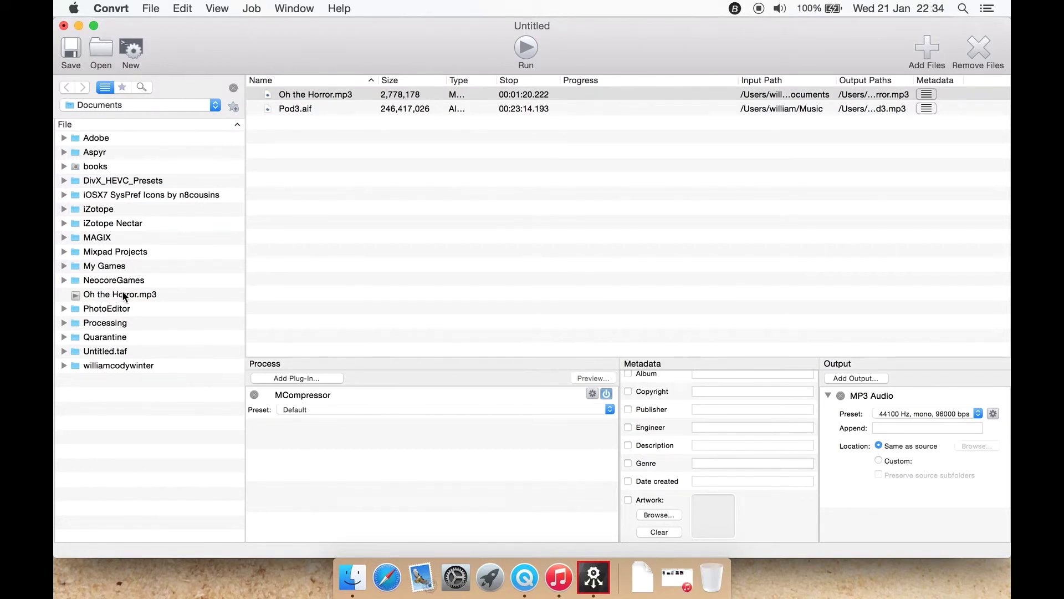
pyautogui.click(234, 87)
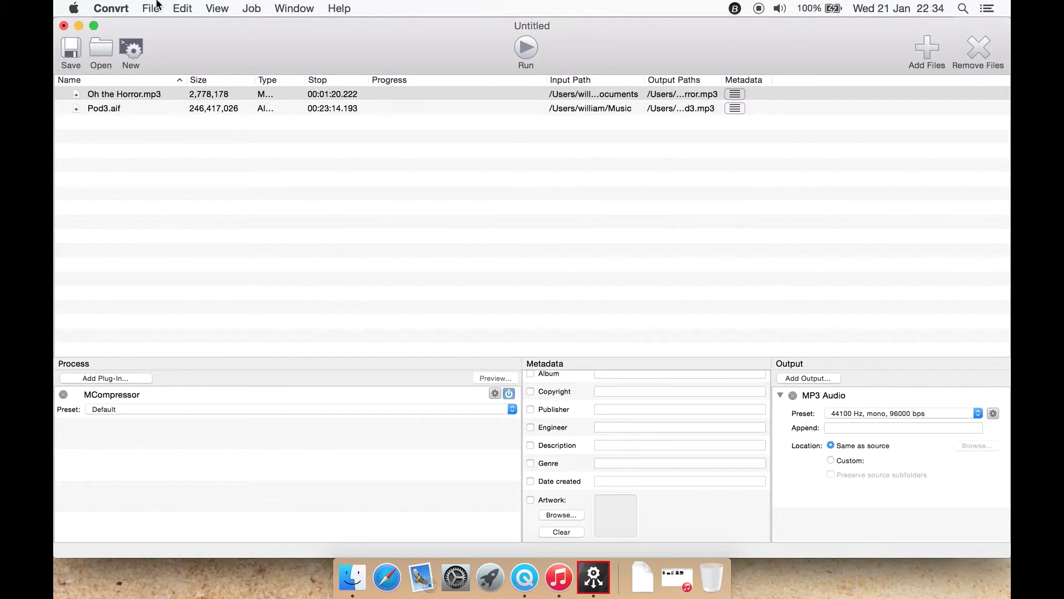
# - Check for updates and dismiss the notice confirming Convrt 1.0.3 is current
pyautogui.click(127, 7)
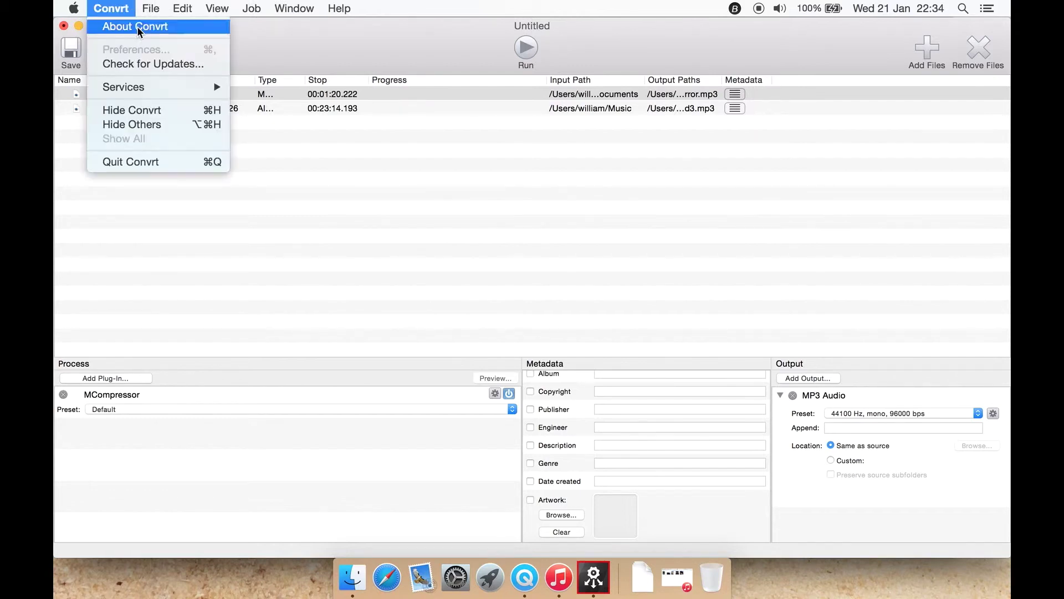
pyautogui.click(149, 63)
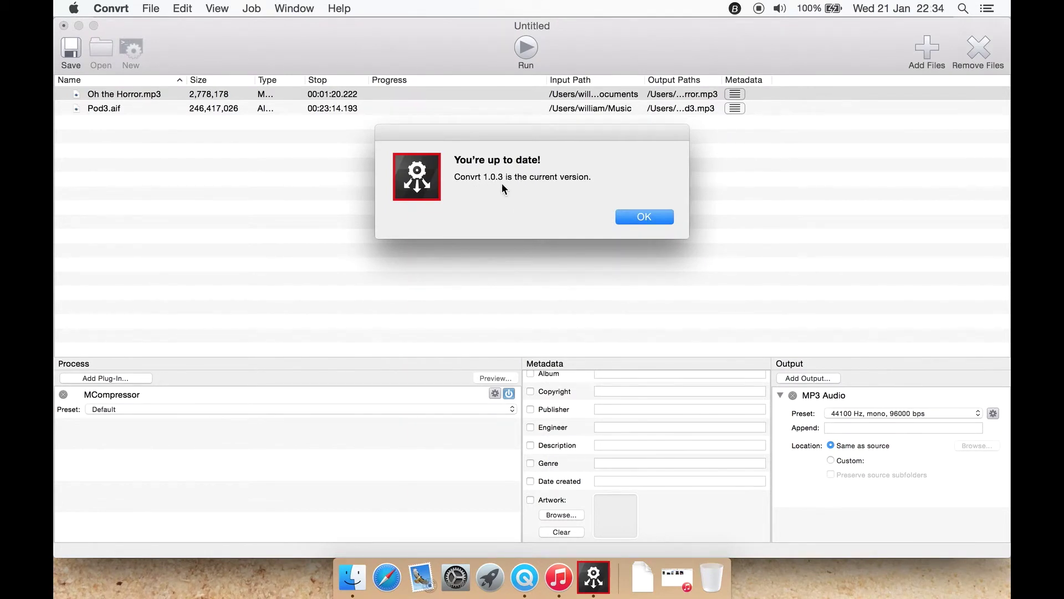
pyautogui.click(632, 216)
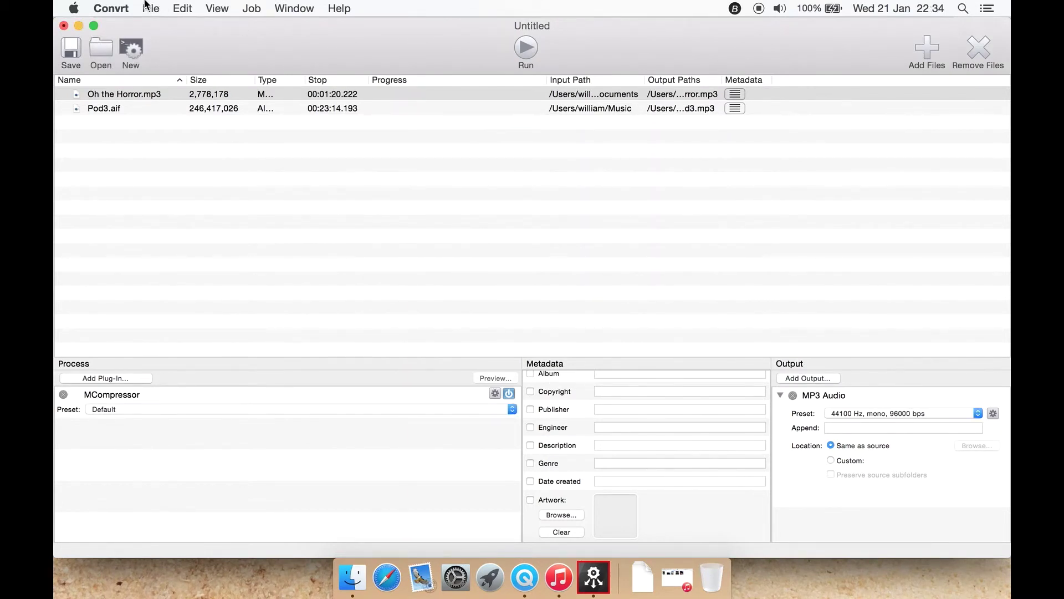
pyautogui.click(127, 9)
pyautogui.moveTo(151, 8)
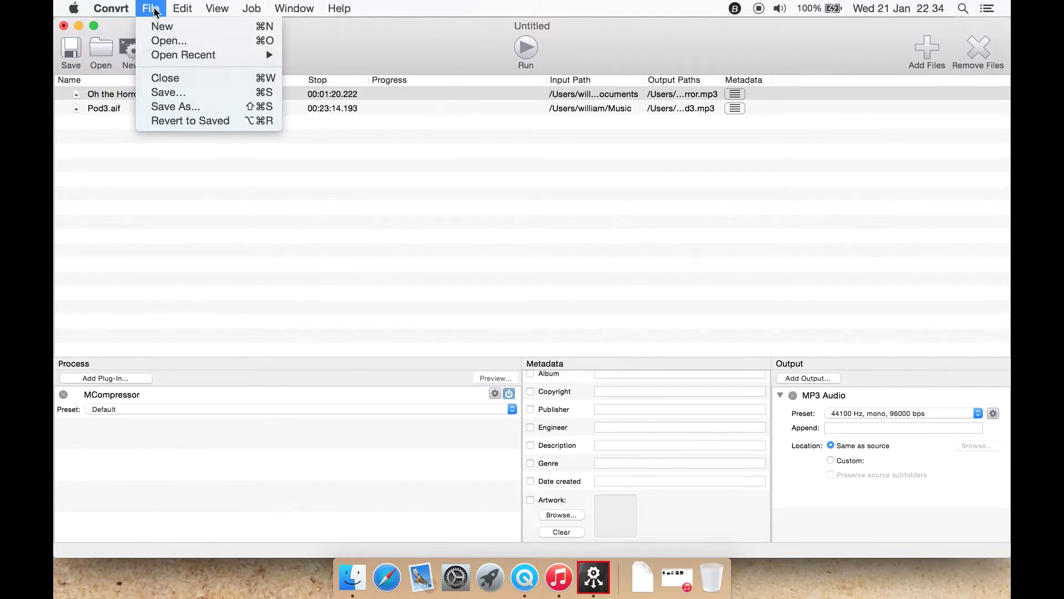
pyautogui.moveTo(184, 6)
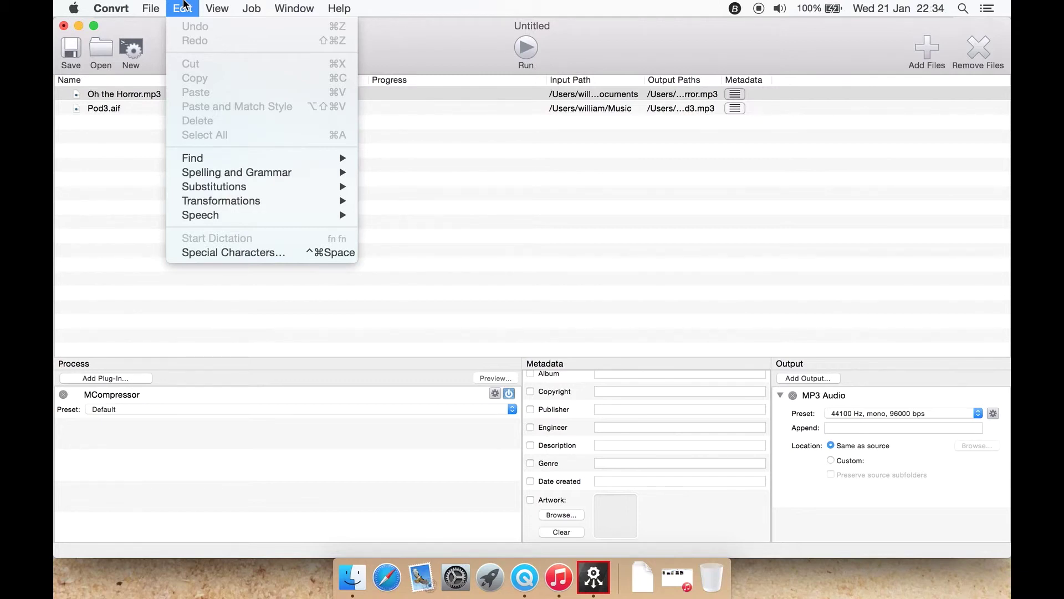
pyautogui.moveTo(223, 4)
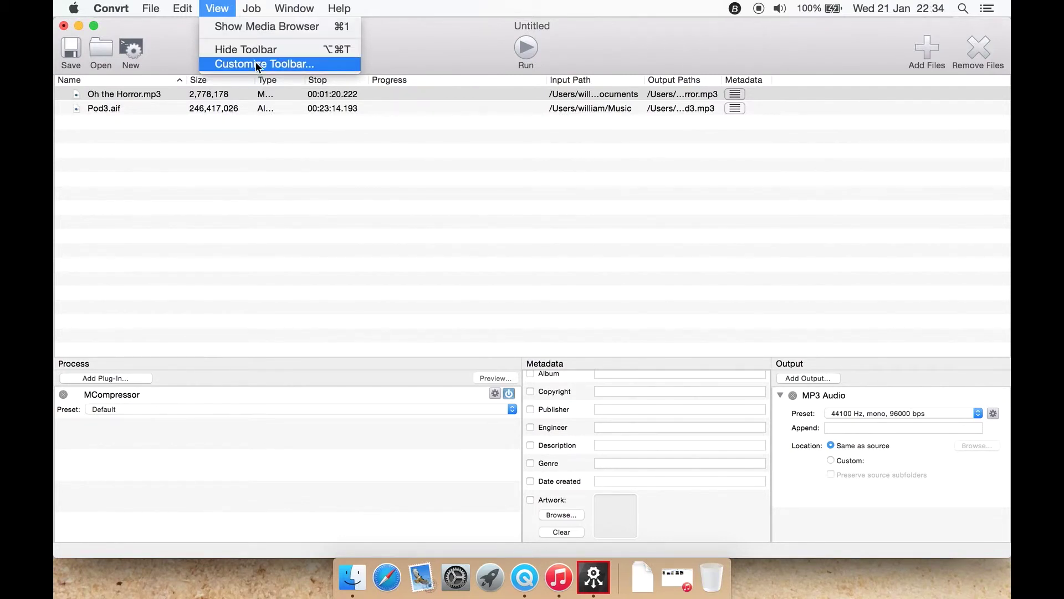
pyautogui.moveTo(257, 7)
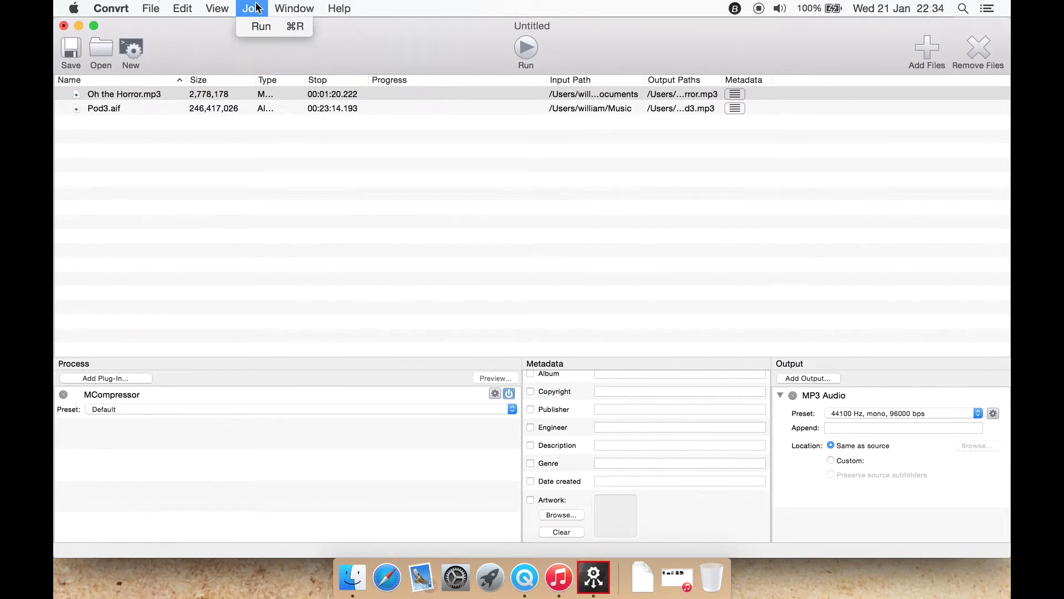
pyautogui.click(367, 26)
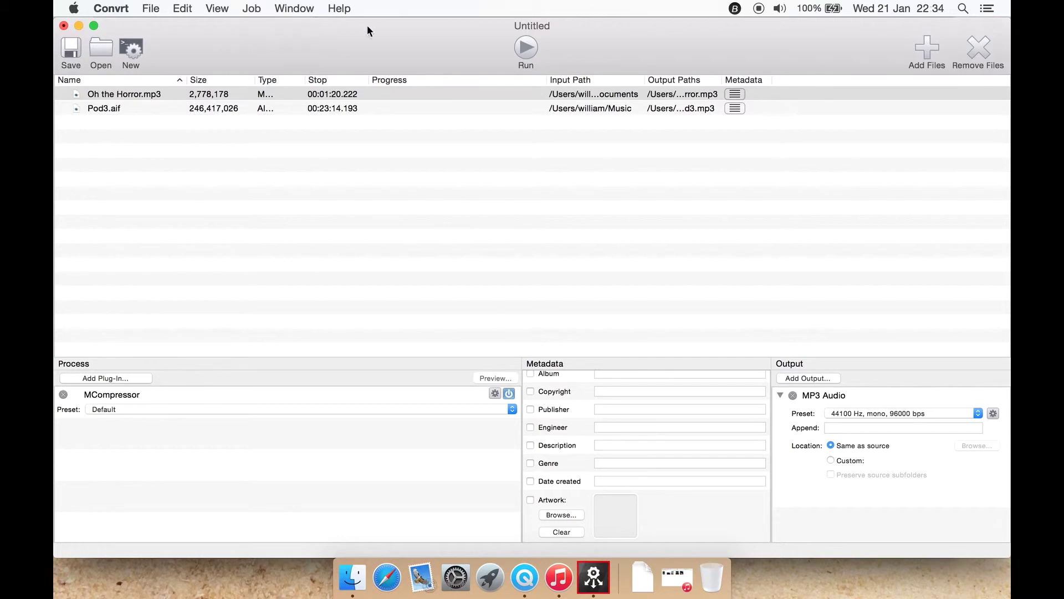
pyautogui.click(252, 7)
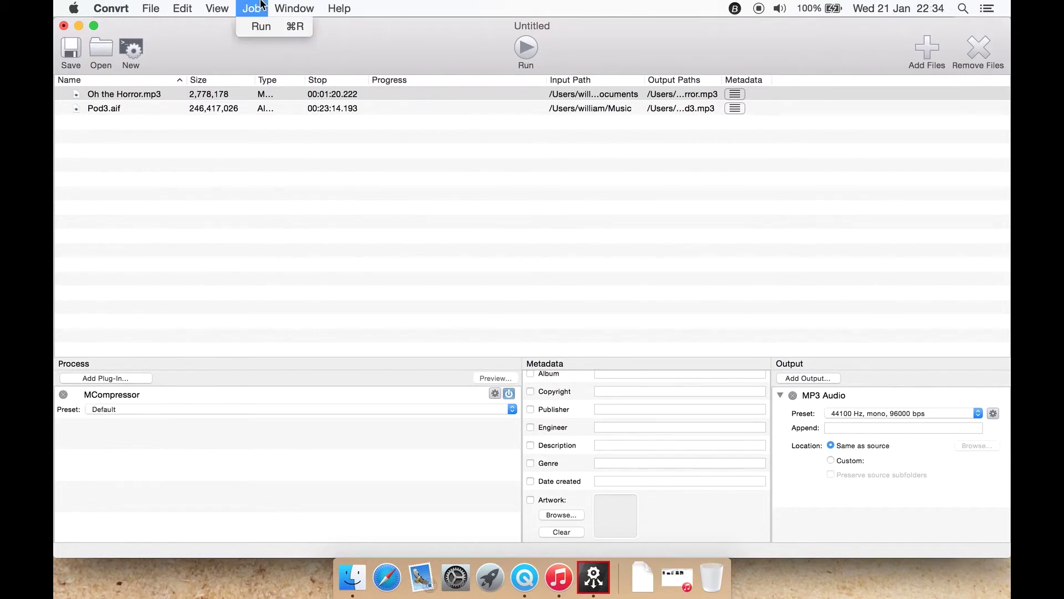
pyautogui.moveTo(295, 6)
pyautogui.moveTo(336, 5)
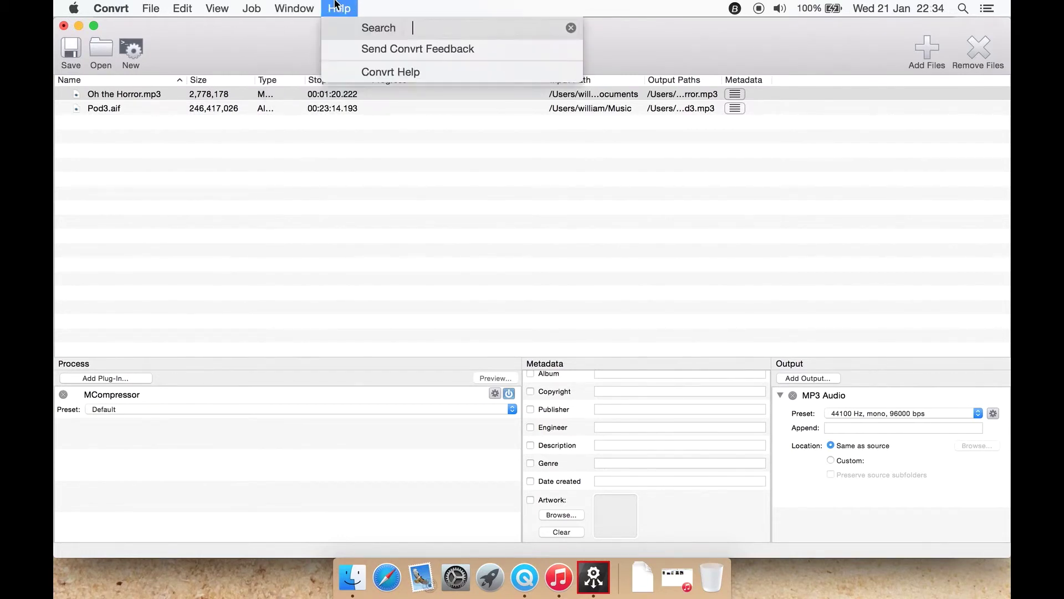
pyautogui.click(427, 117)
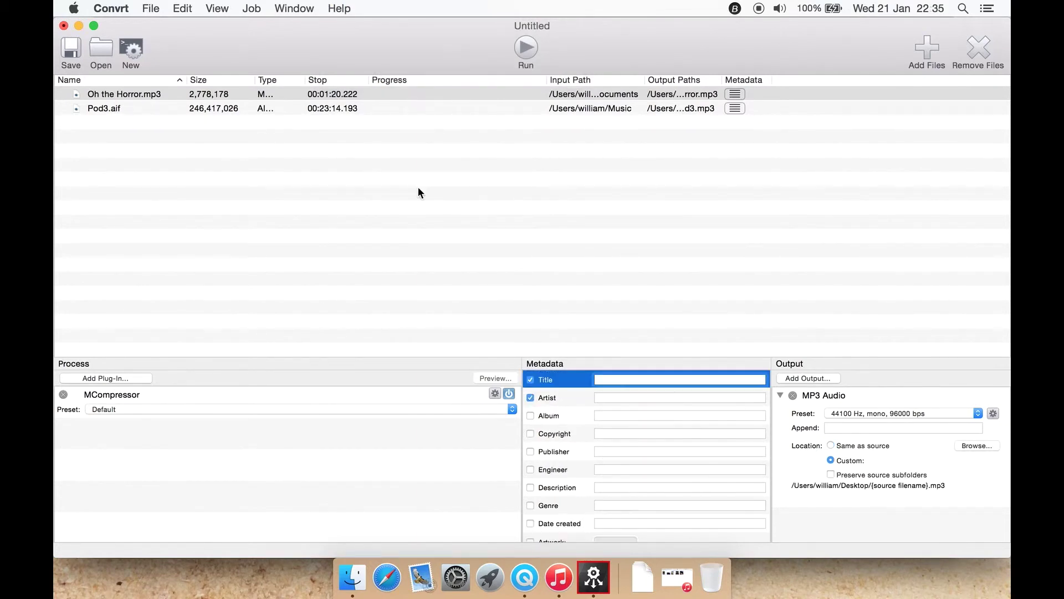
# - Enter 'ghggkhhk' as the Title metadata for the batch
pyautogui.write('ghggkhhk')
pyautogui.scroll(-3, 560, 464)
pyautogui.scroll(3, 560, 466)
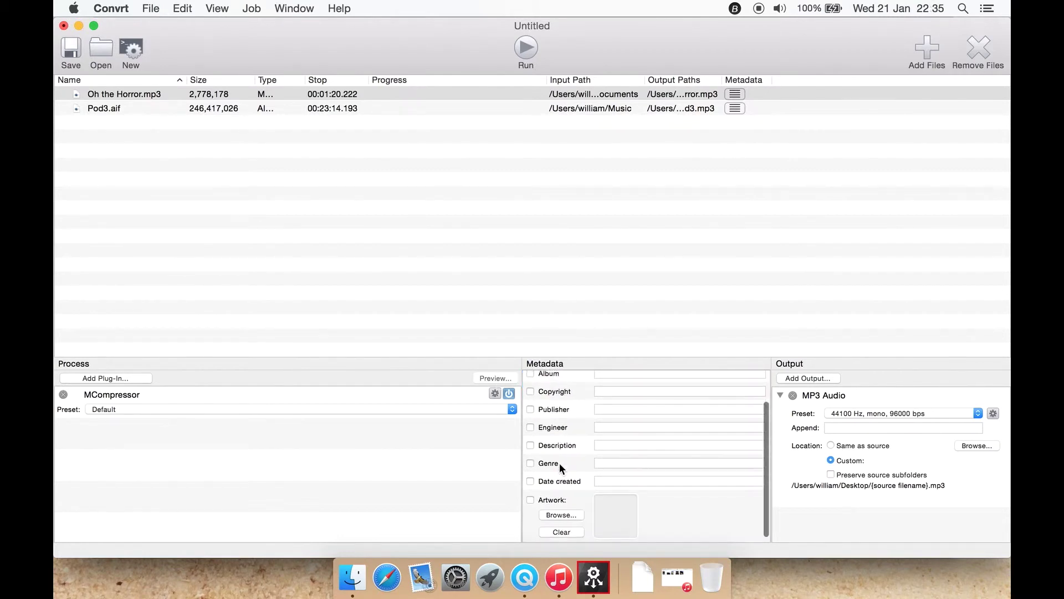
pyautogui.click(230, 108)
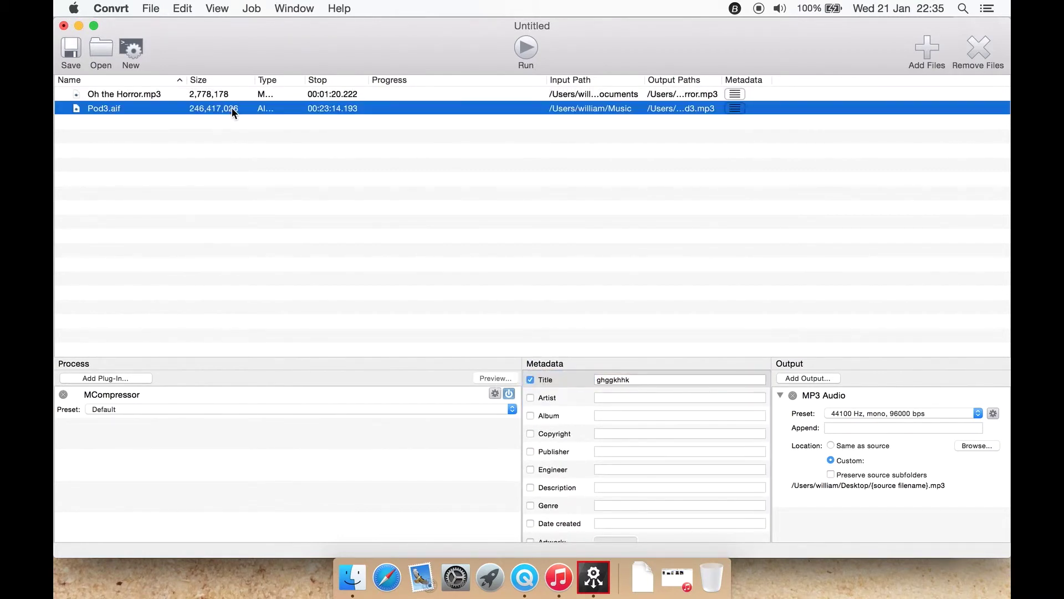
pyautogui.click(411, 94)
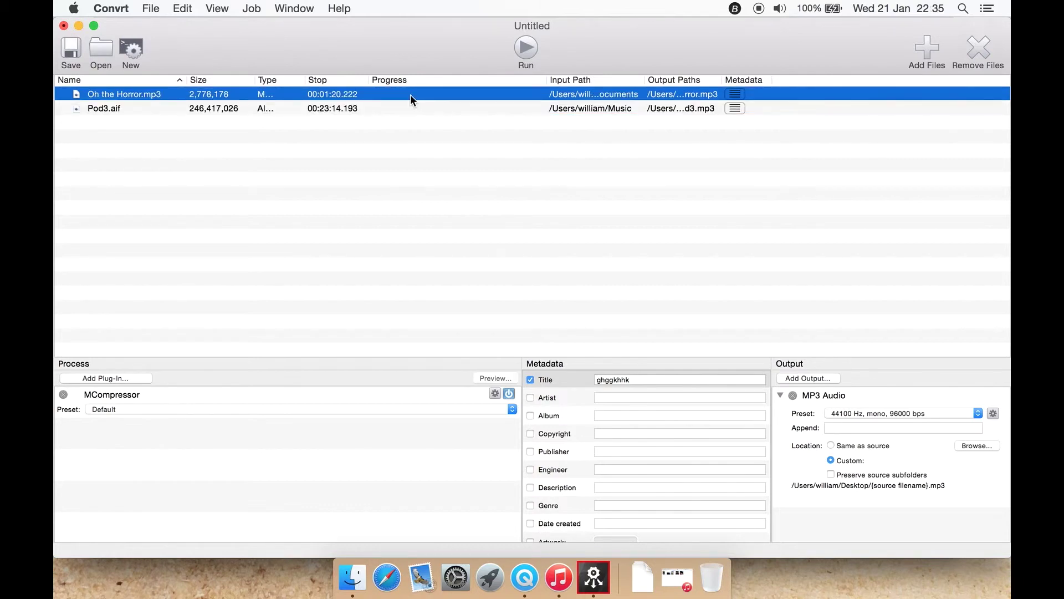
# - Run the batch conversion through to completion, then clear the file selection
pyautogui.click(524, 54)
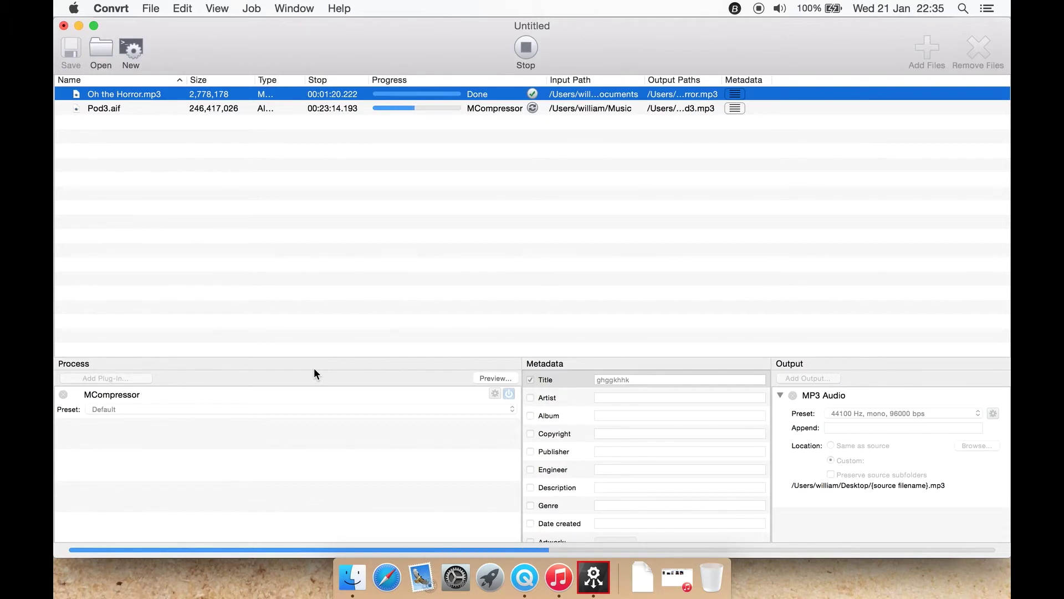
pyautogui.press('super+period')
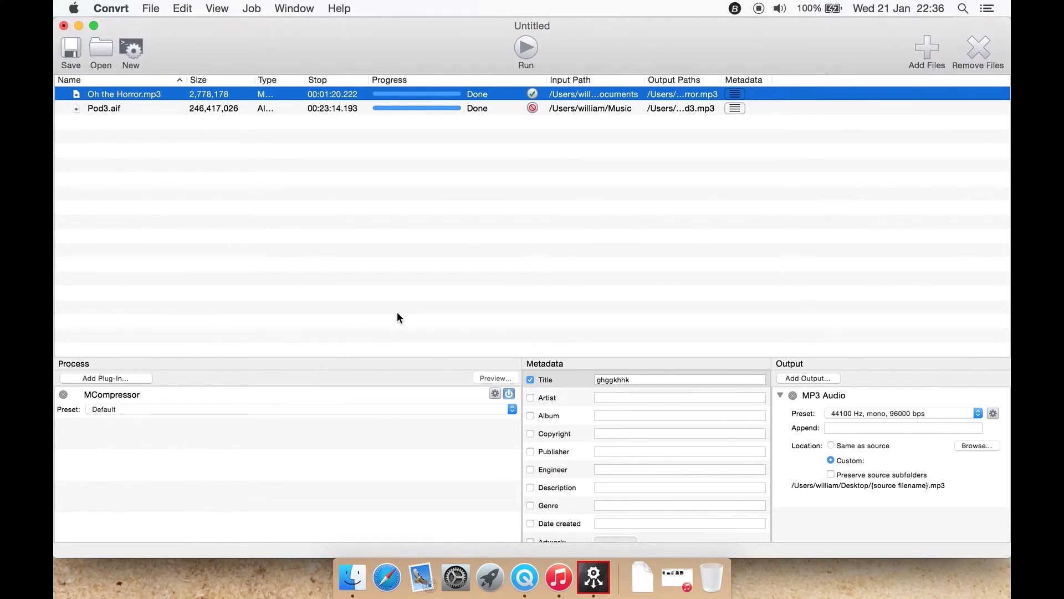
pyautogui.click(466, 244)
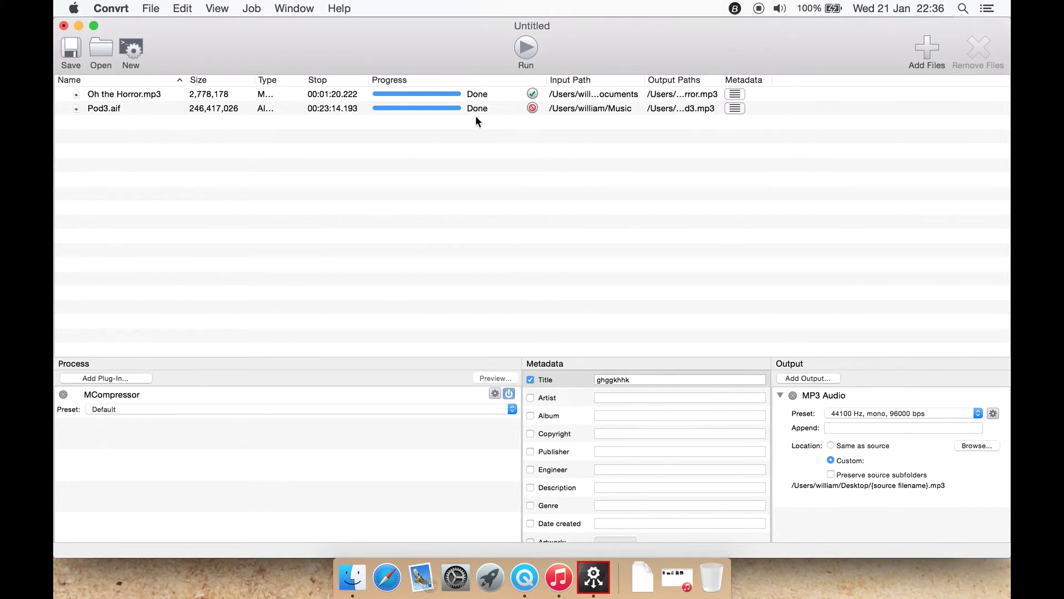
# - Read both files' conversion logs, including Pod3.aif's unsupported-compression error
pyautogui.click(534, 92)
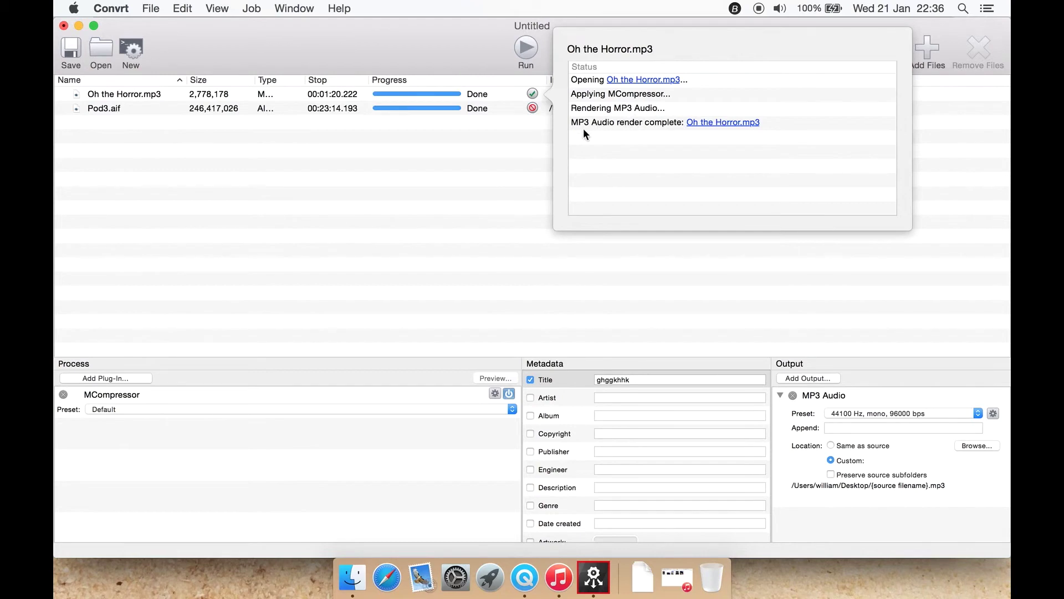
pyautogui.click(542, 127)
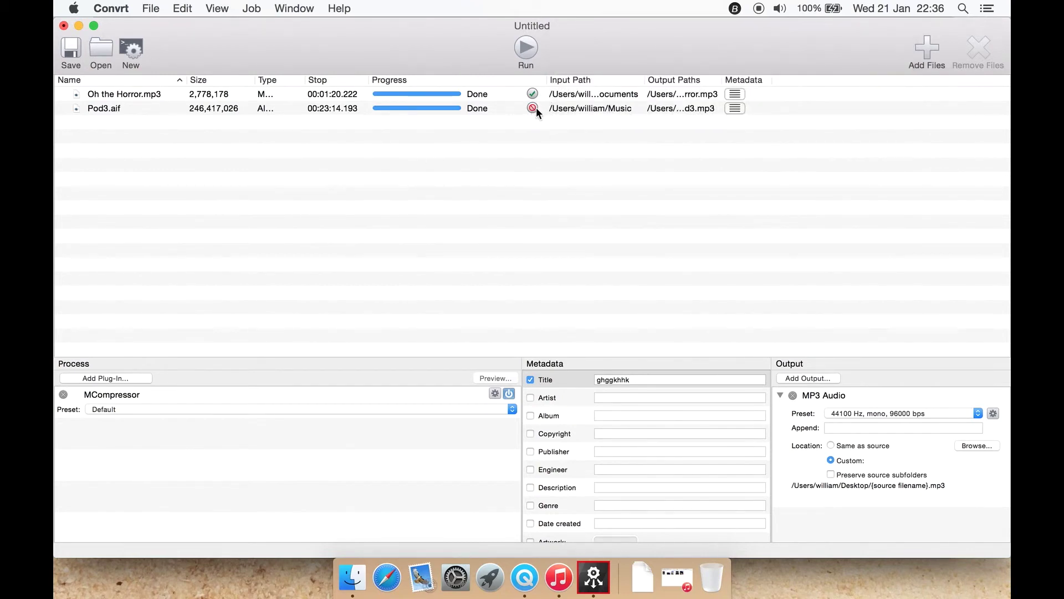
pyautogui.click(533, 108)
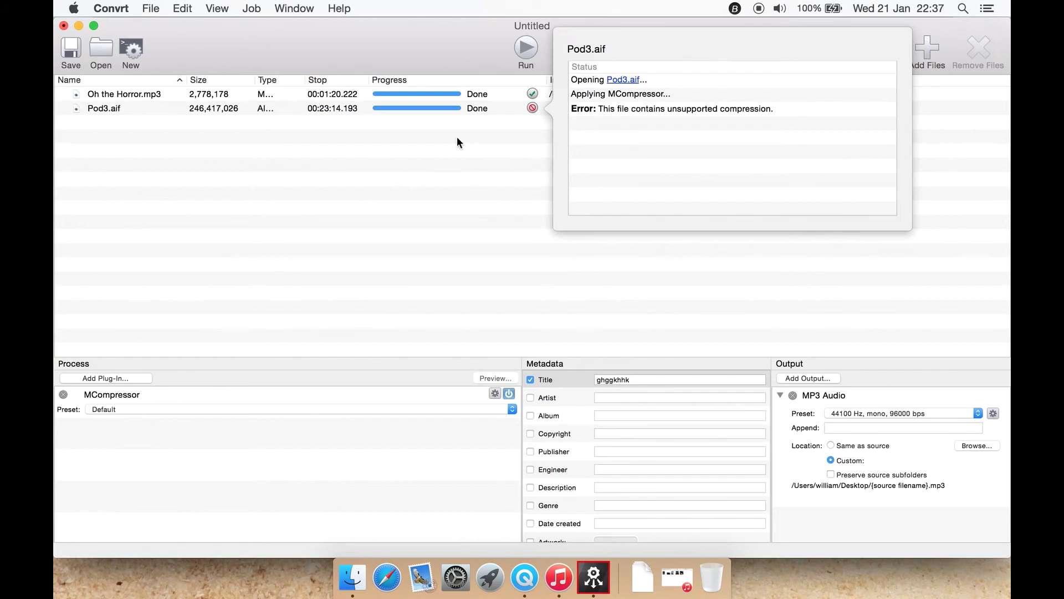
pyautogui.click(545, 274)
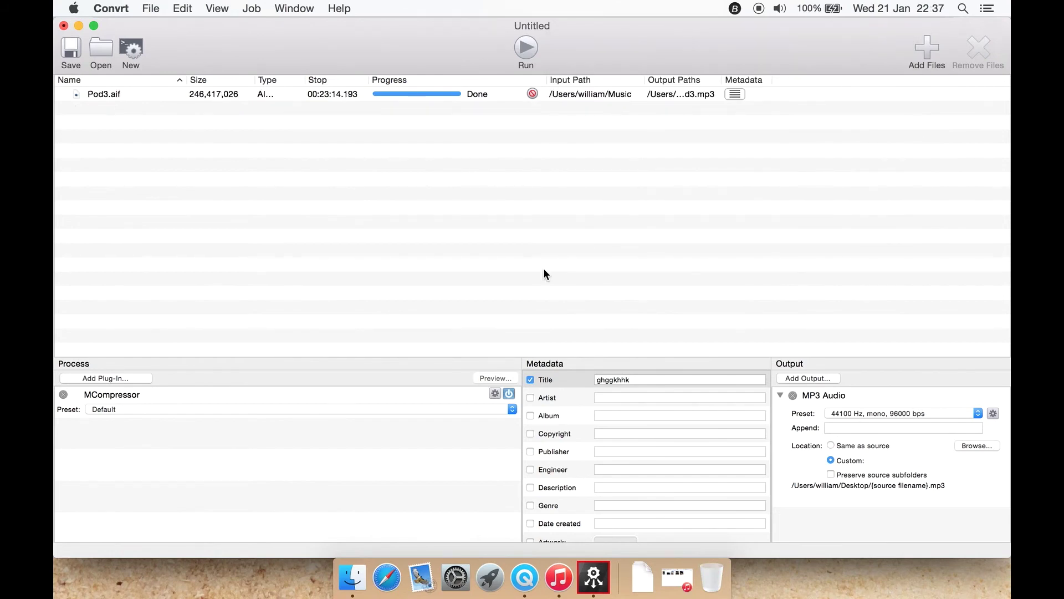